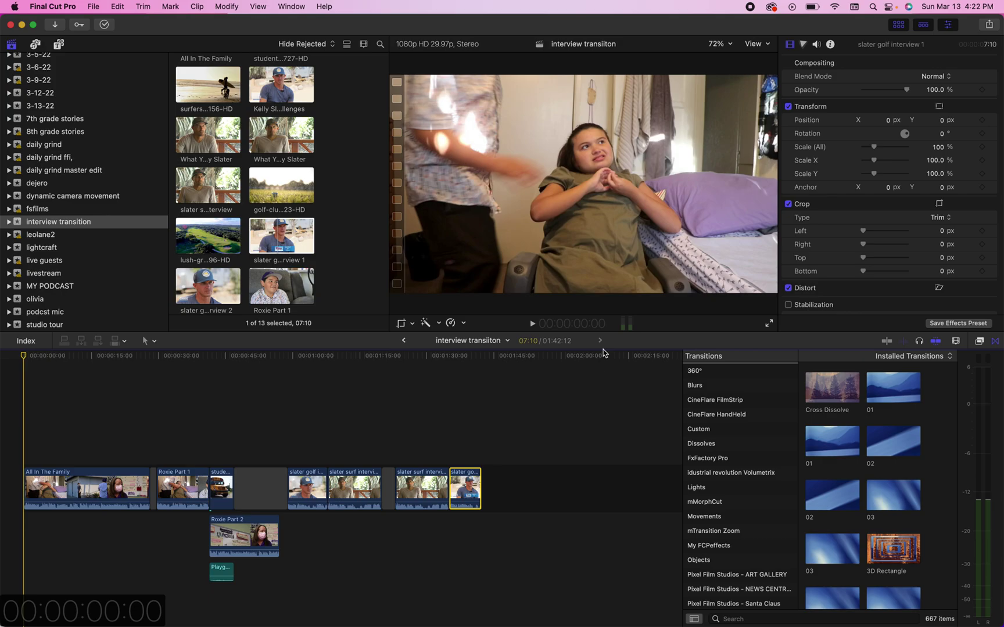
- Play the All In The Family clip from near the start of the timeline
{"action": "left_click_drag", "start_coordinate": [618, 27], "coordinate": [620, 28]}
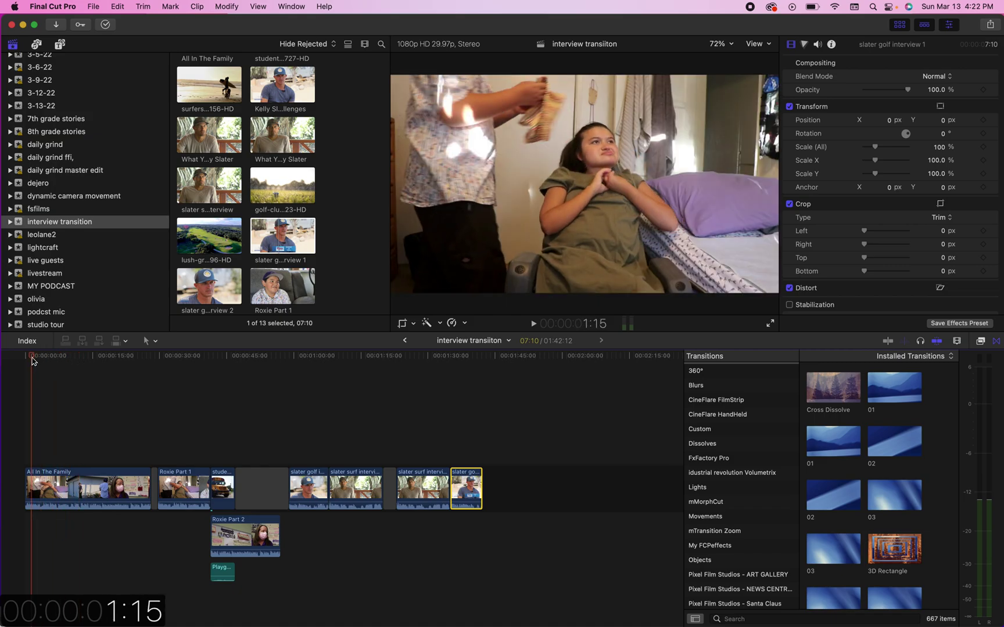
{"action": "key", "text": "space"}
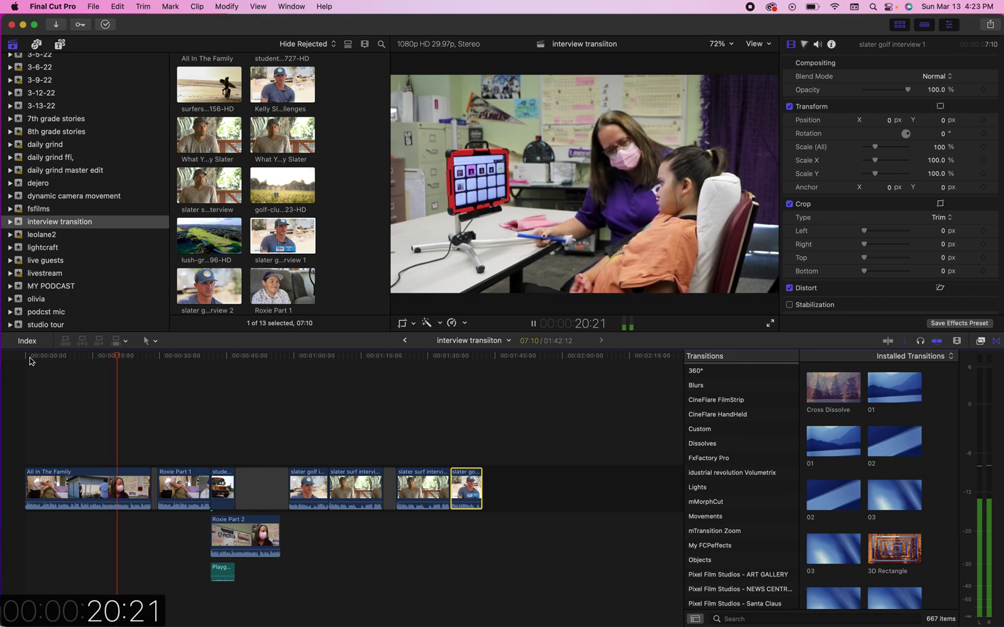
{"action": "key", "text": "space"}
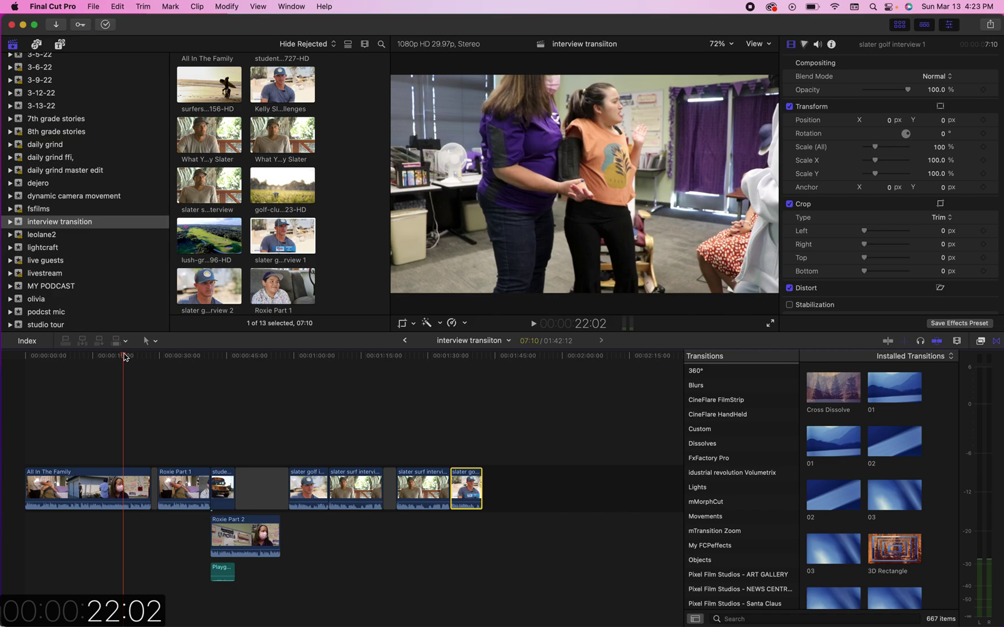
- Play the second version of the family story from about 30 seconds, and scrub back to the school bus shot
{"action": "left_click_drag", "start_coordinate": [123, 359], "coordinate": [161, 373]}
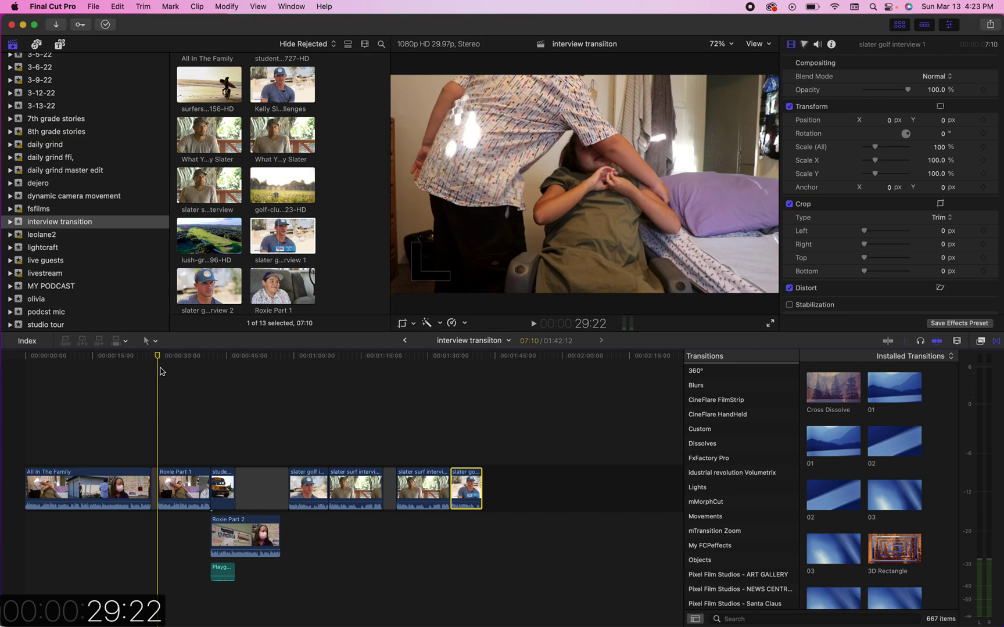
{"action": "key", "text": "space"}
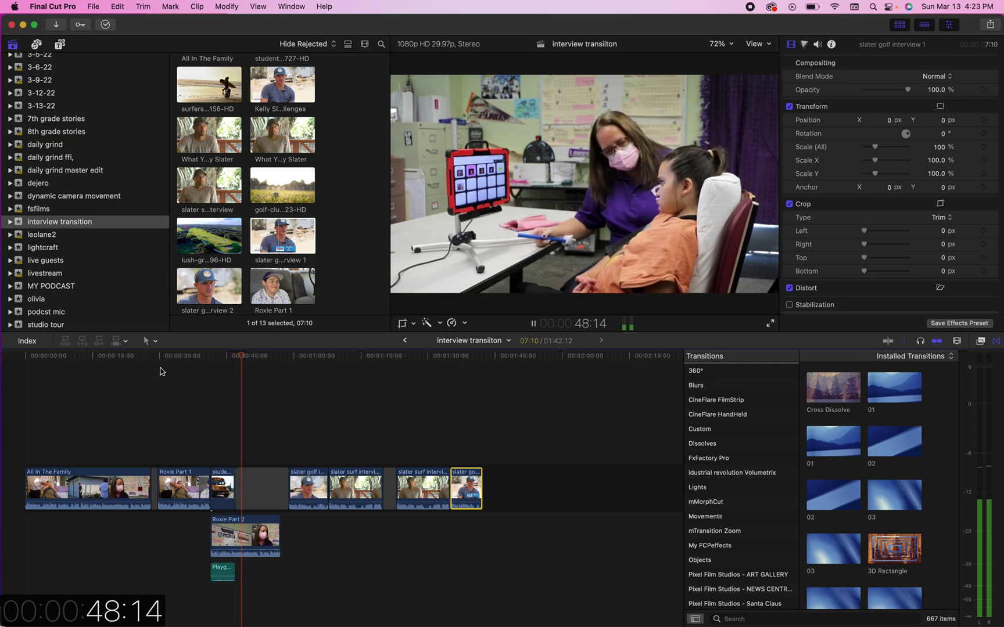
{"action": "key", "text": "space"}
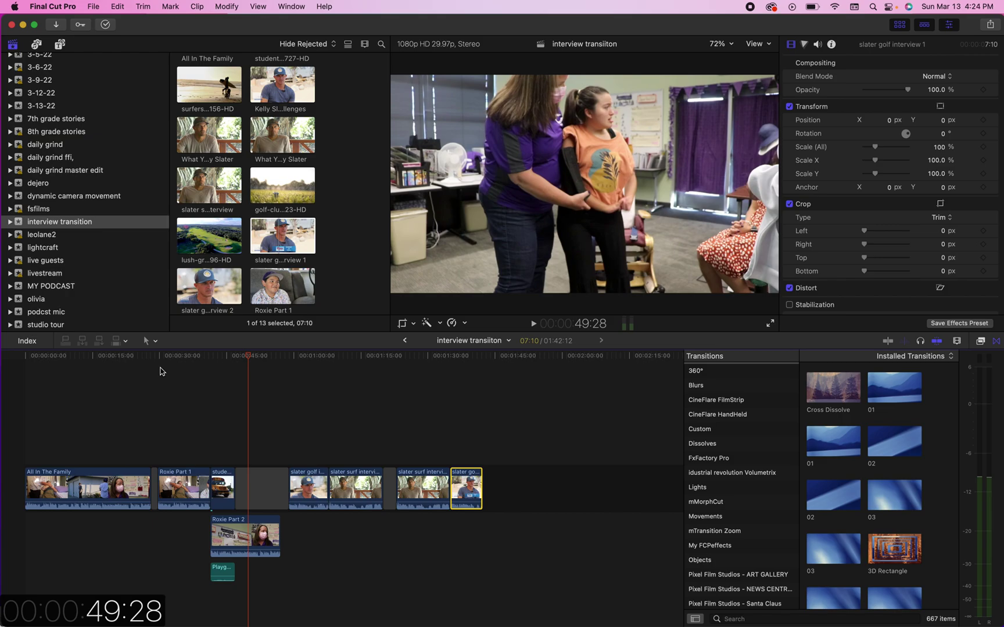
{"action": "left_click_drag", "start_coordinate": [233, 365], "coordinate": [226, 361]}
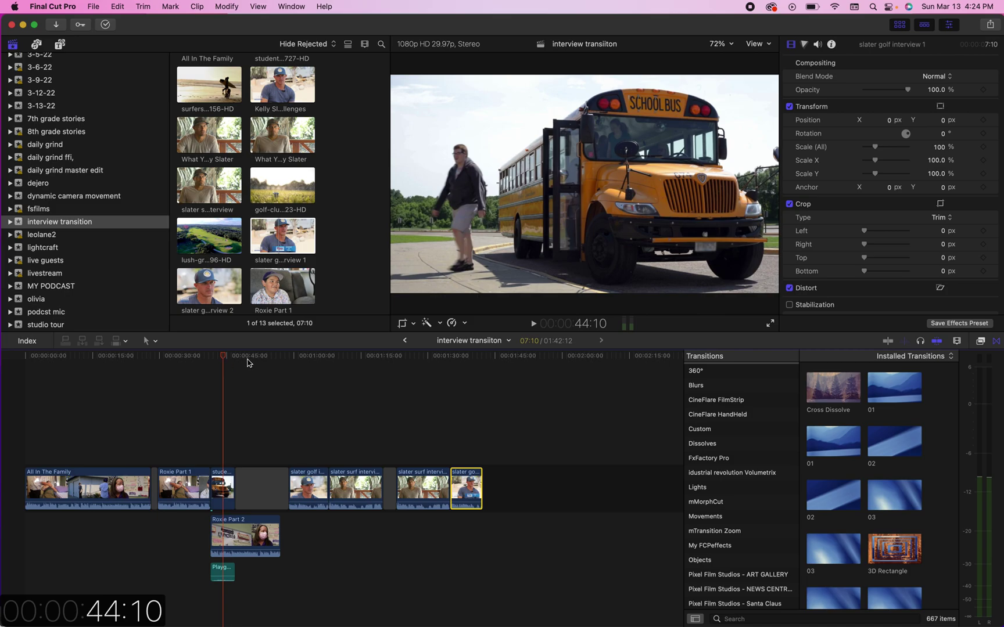
- Compare the Slater golf and surf interview clips by skimming both interview pairs in the timeline
{"action": "left_click", "coordinate": [308, 359]}
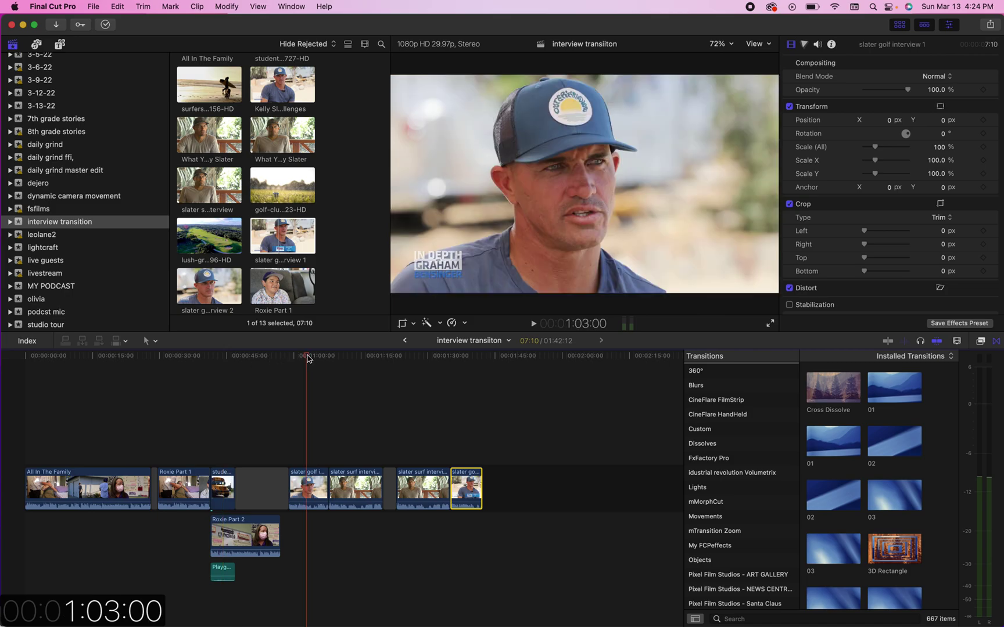
{"action": "key", "text": "c"}
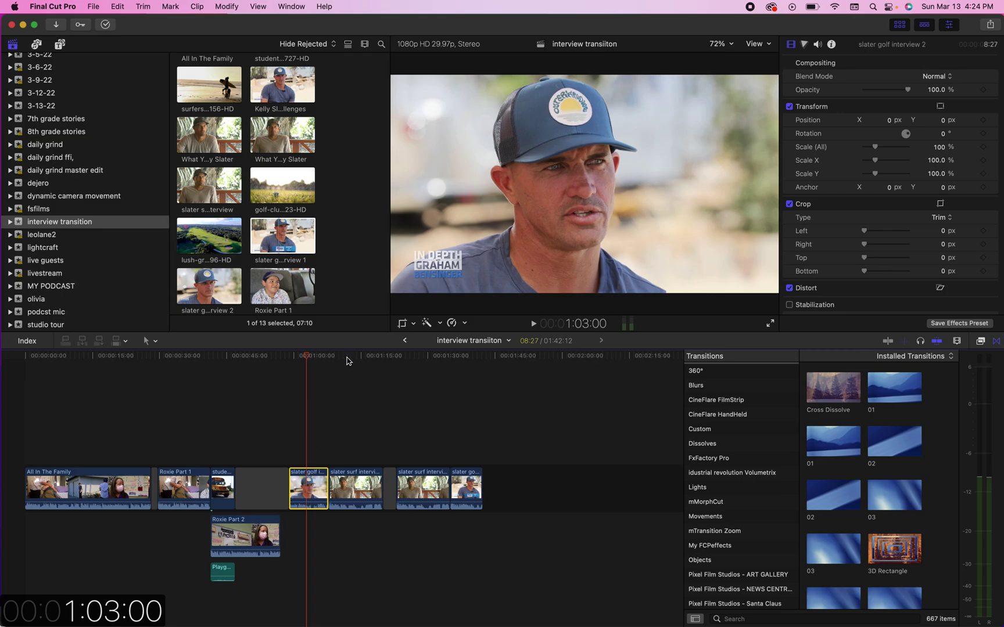
{"action": "left_click", "coordinate": [347, 360]}
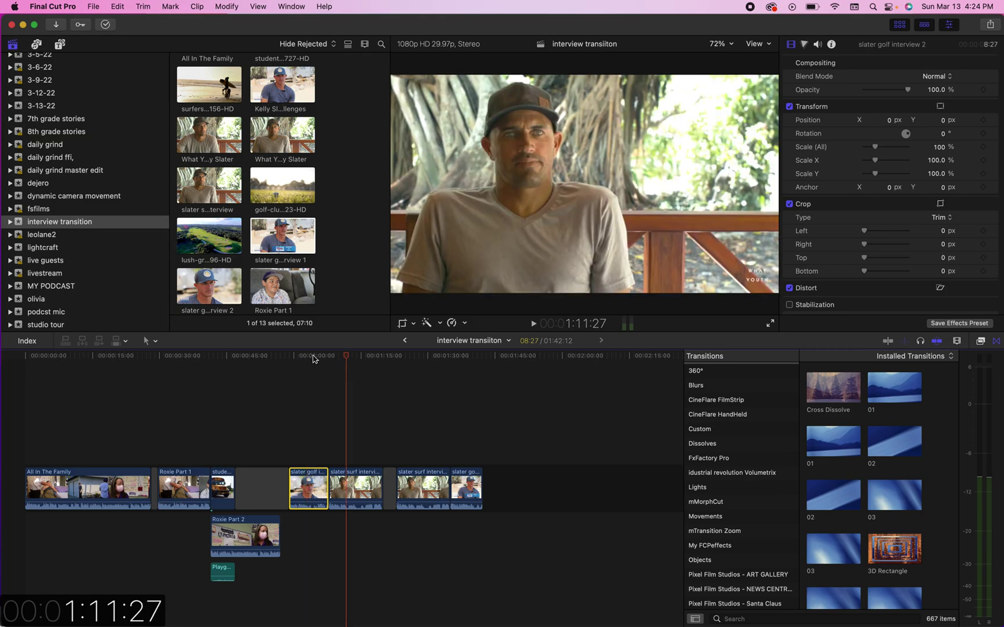
{"action": "left_click", "coordinate": [311, 358]}
{"action": "left_click", "coordinate": [344, 360]}
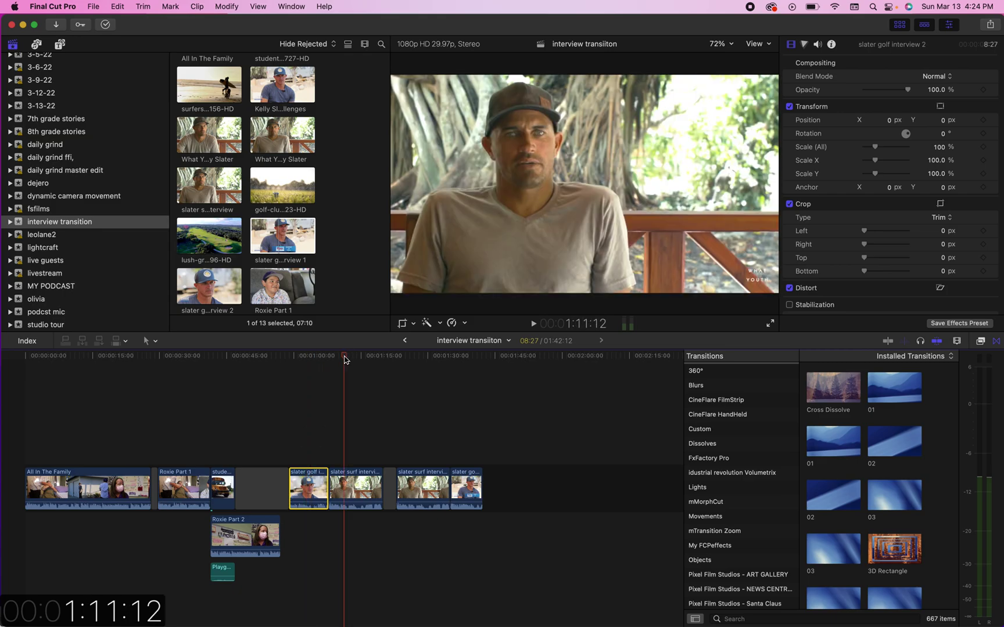
{"action": "left_click", "coordinate": [313, 363]}
{"action": "left_click", "coordinate": [313, 363]}
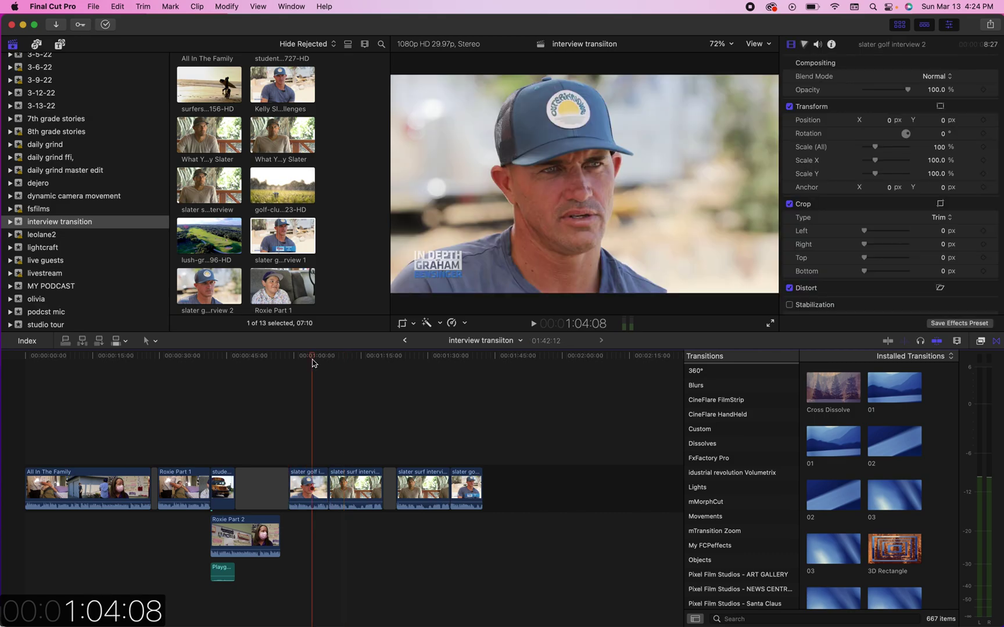
{"action": "left_click", "coordinate": [354, 365]}
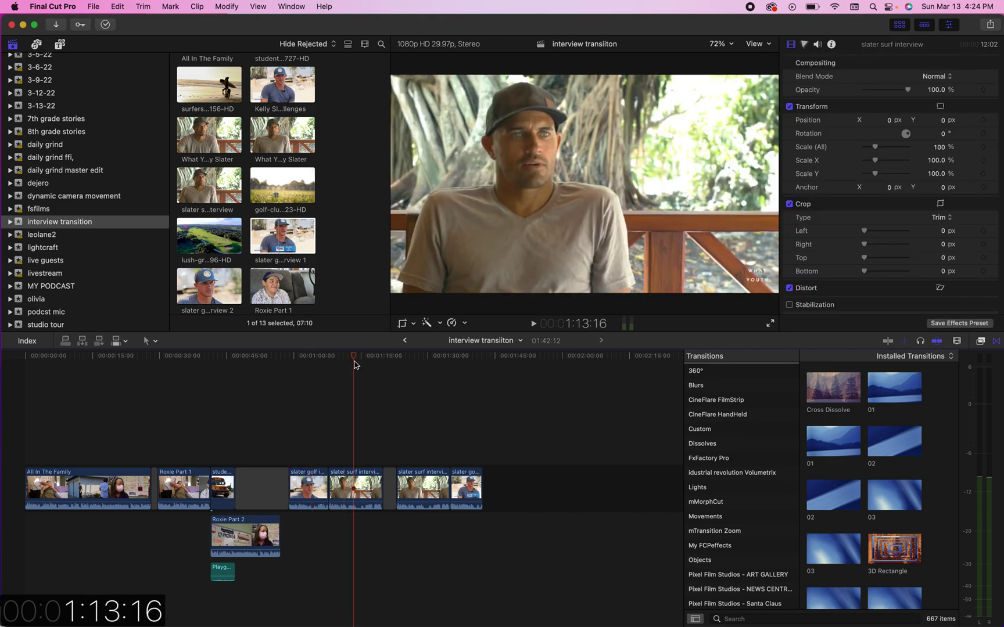
{"action": "left_click", "coordinate": [420, 360]}
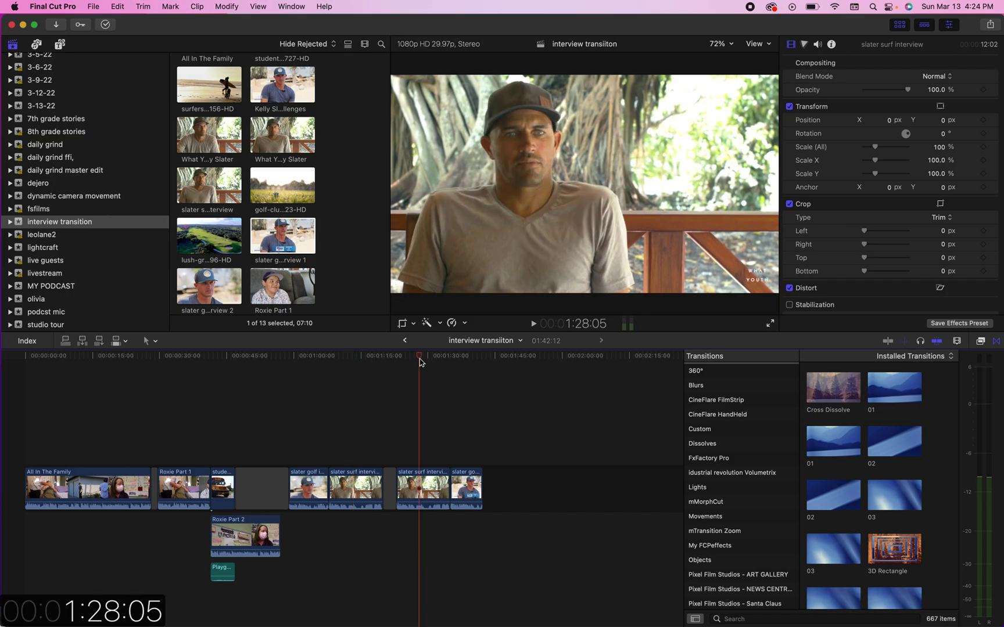
{"action": "left_click", "coordinate": [477, 364]}
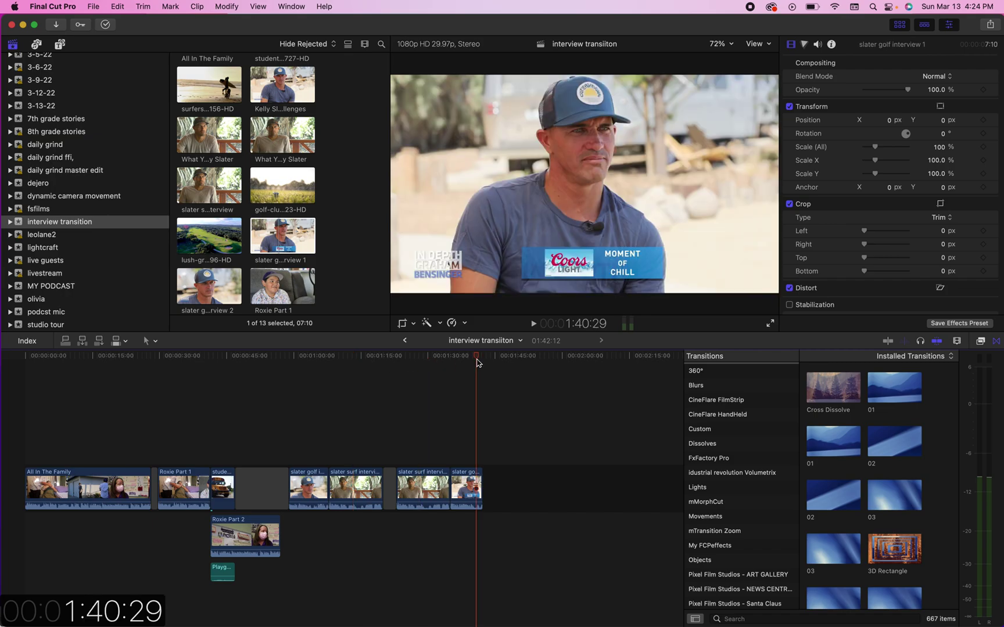
- Play the direct cut from the surf interview to the golf interview near the end of the timeline
{"action": "left_click", "coordinate": [439, 361]}
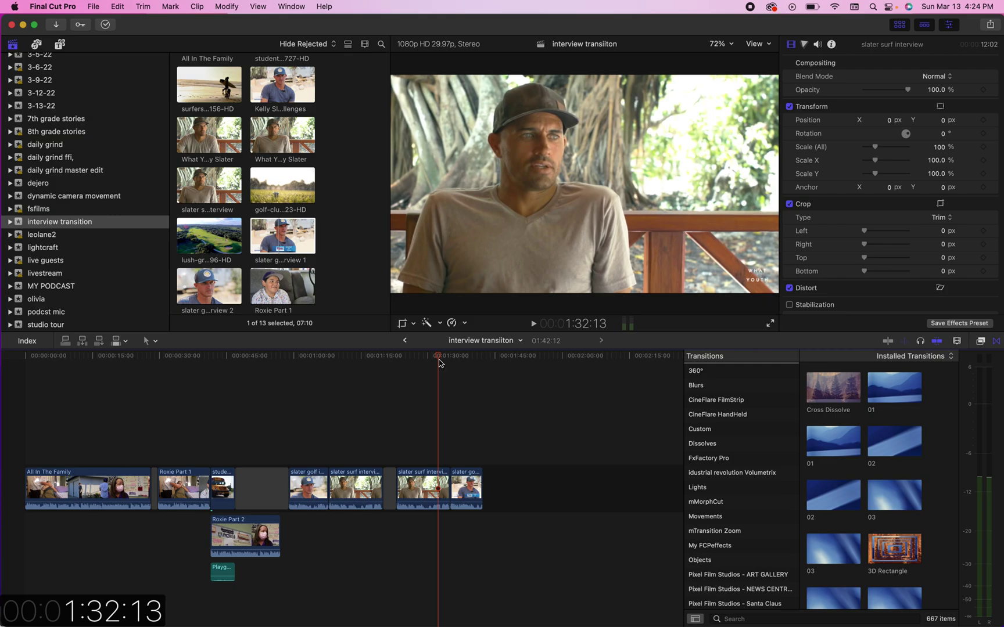
{"action": "key", "text": "space"}
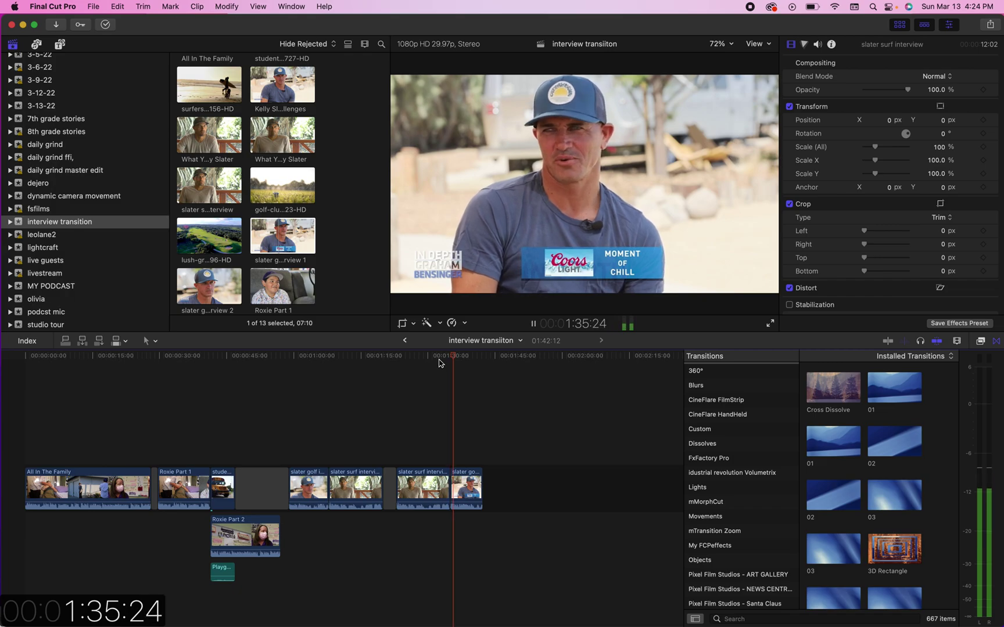
{"action": "key", "text": "space"}
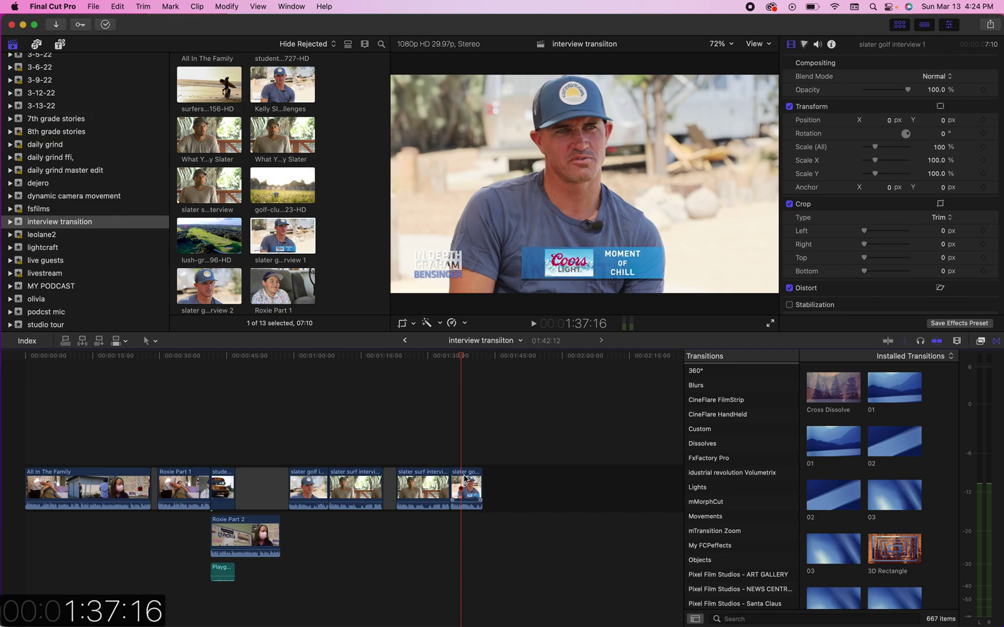
- Preview the golf club slow-motion clip and the golf course flyover clip in the browser
{"action": "left_click", "coordinate": [272, 189]}
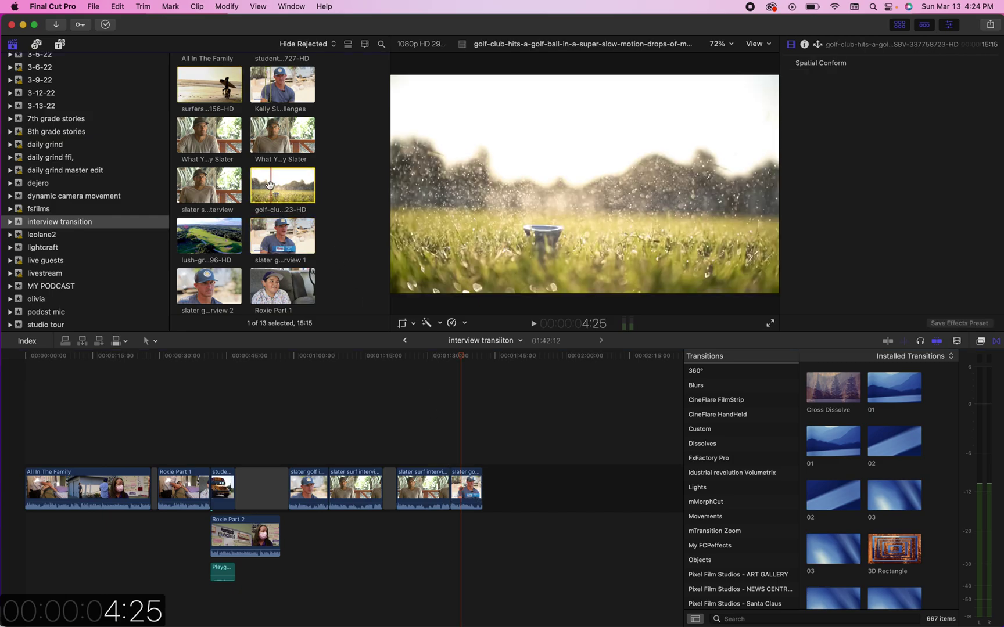
{"action": "key", "text": "space"}
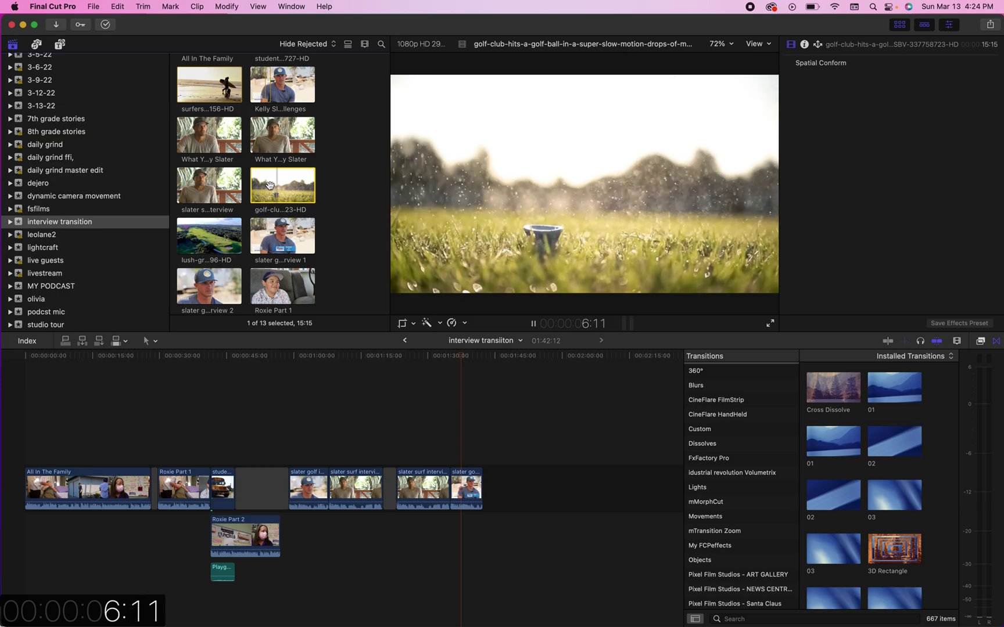
{"action": "key", "text": "space"}
{"action": "left_click", "coordinate": [259, 187]}
{"action": "key", "text": "space"}
{"action": "left_click", "coordinate": [203, 249]}
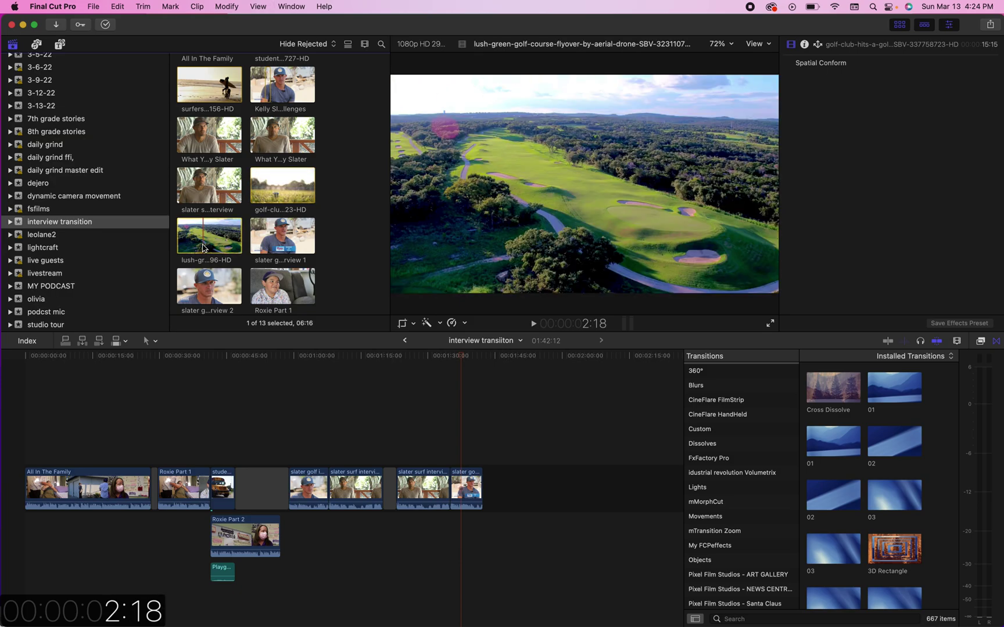
{"action": "key", "text": "space"}
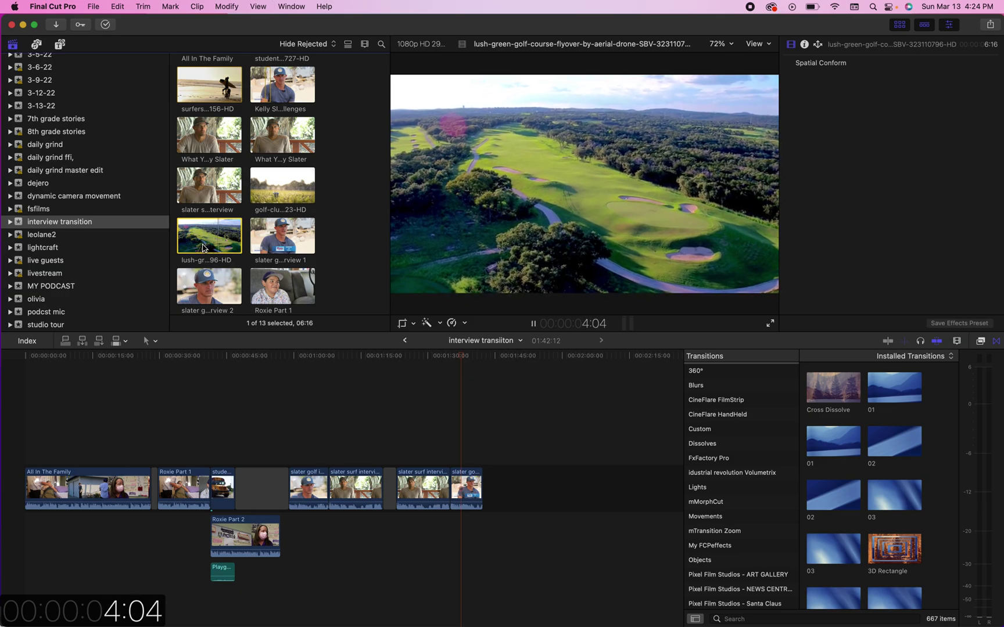
{"action": "key", "text": "space"}
- Preview the surfers-on-the-break clip in the browser
{"action": "scroll", "coordinate": [256, 236], "scroll_direction": "up", "scroll_amount": 3}
{"action": "left_click", "coordinate": [186, 150]}
{"action": "key", "text": "space"}
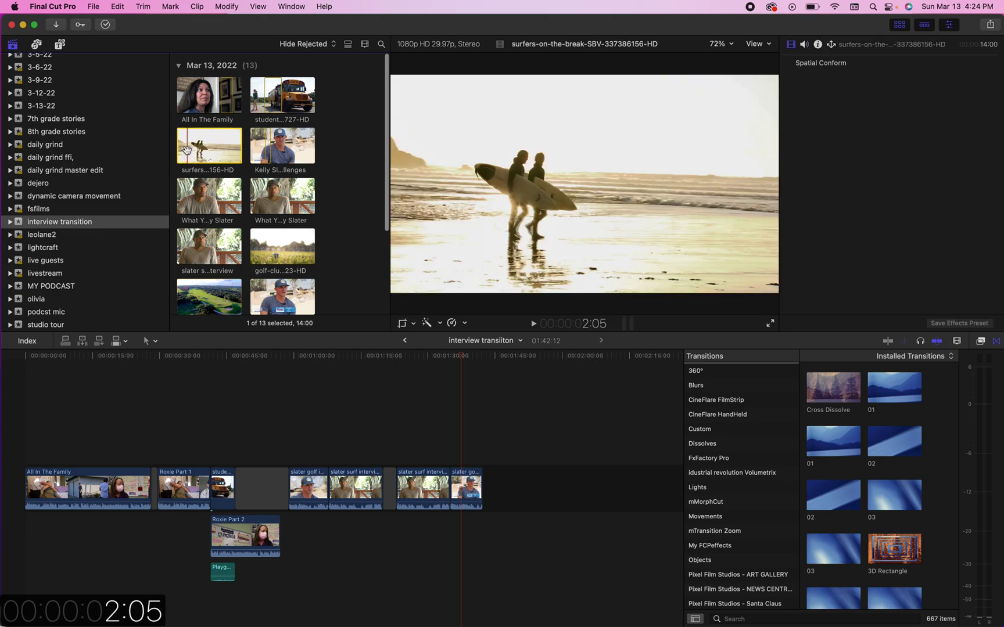
{"action": "key", "text": "space"}
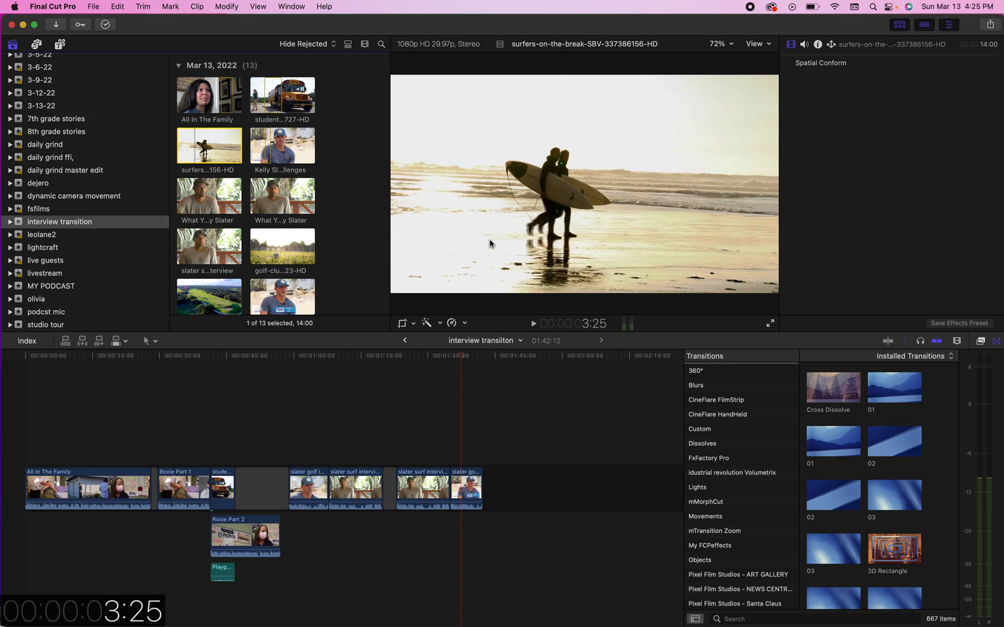
- Scrub the timeline from the first Slater golf interview clip to the surf interview clip beside it
{"action": "left_click_drag", "start_coordinate": [464, 359], "coordinate": [308, 389]}
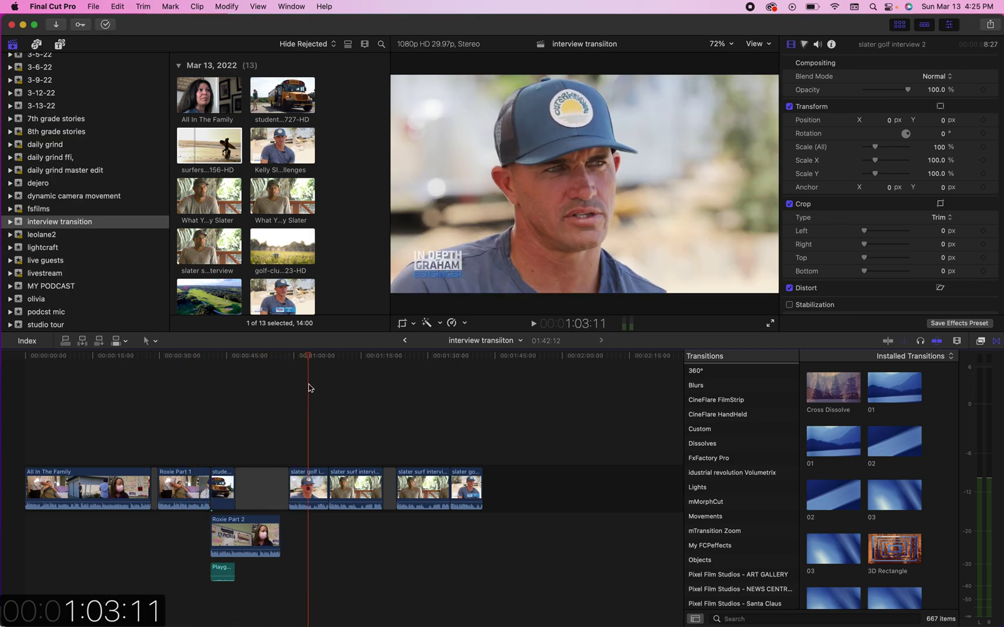
{"action": "left_click_drag", "start_coordinate": [308, 383], "coordinate": [356, 377]}
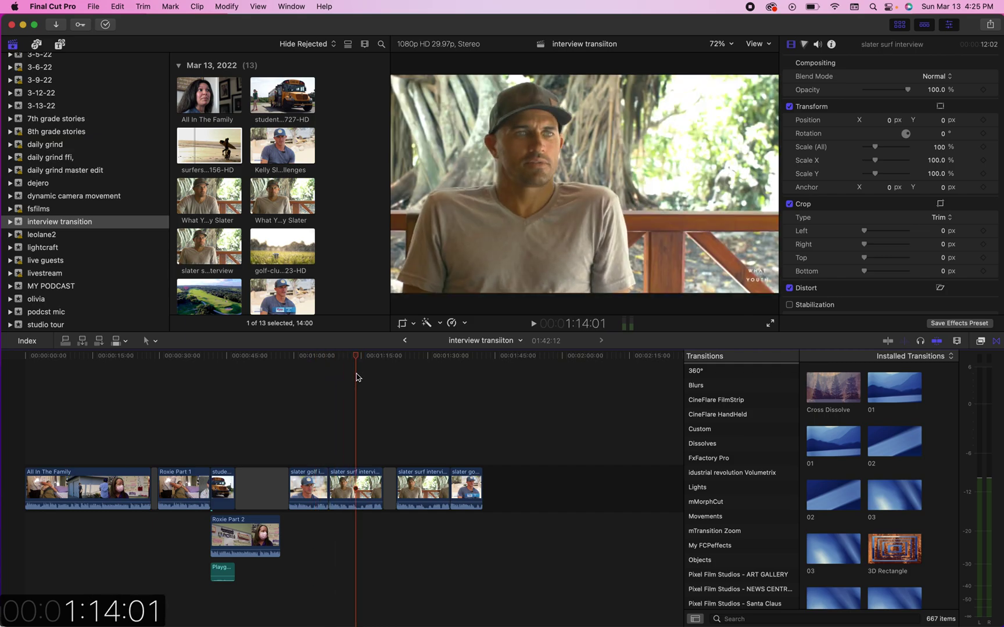